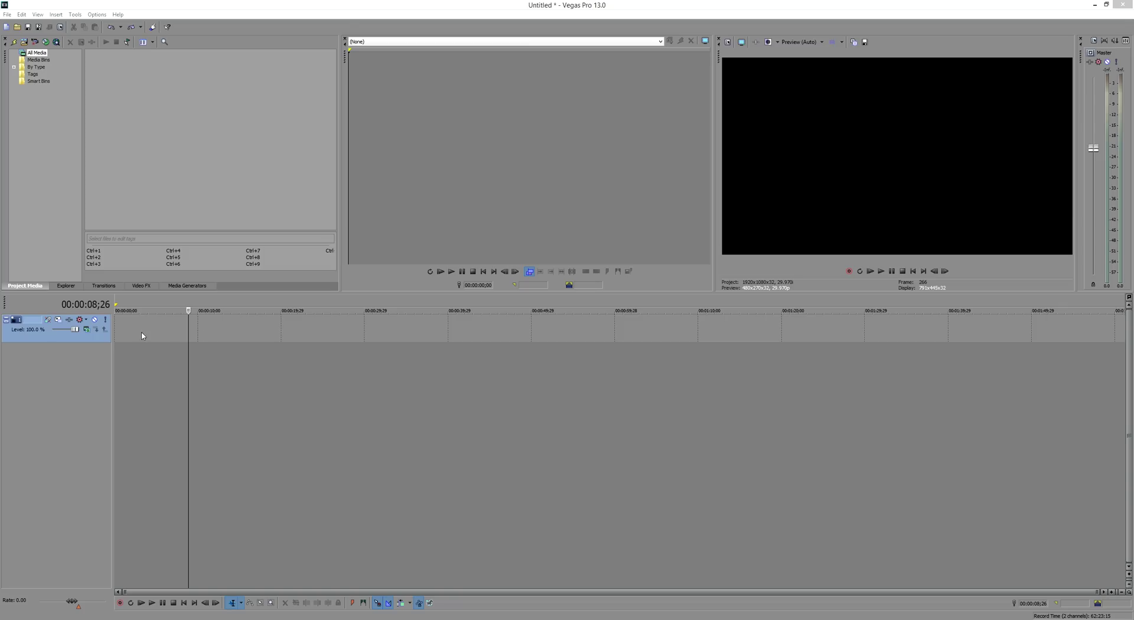
Insert a Sony ProType Titler generated media event at the project start and open it for editing.
{"action": "key", "text": "Home"}
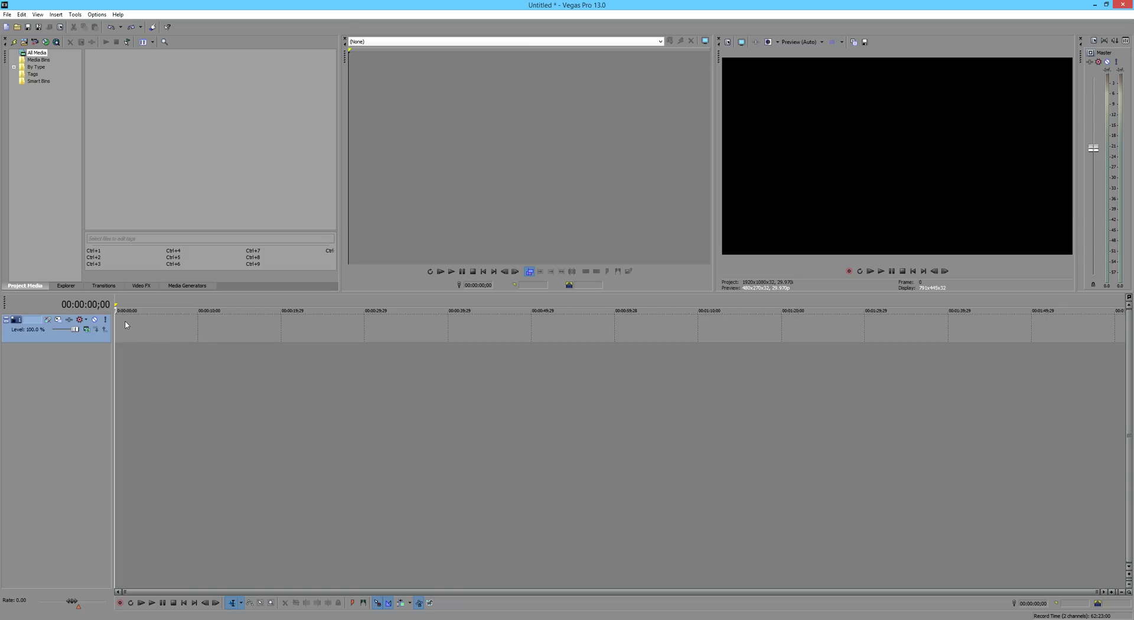
{"action": "right_click", "coordinate": [126, 324]}
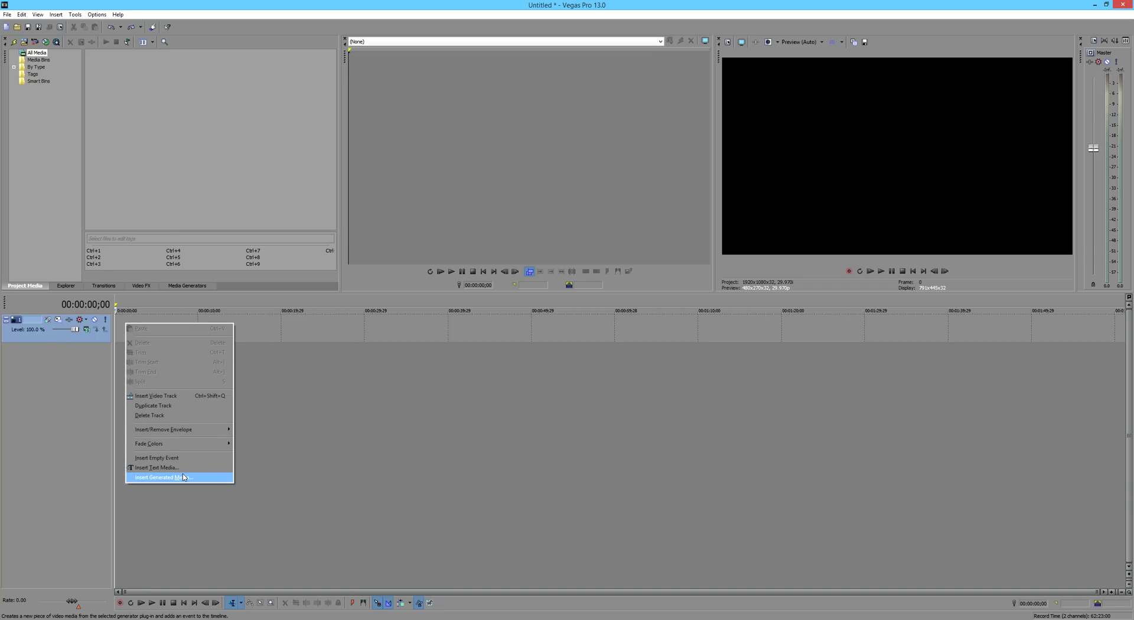
{"action": "left_click", "coordinate": [183, 476]}
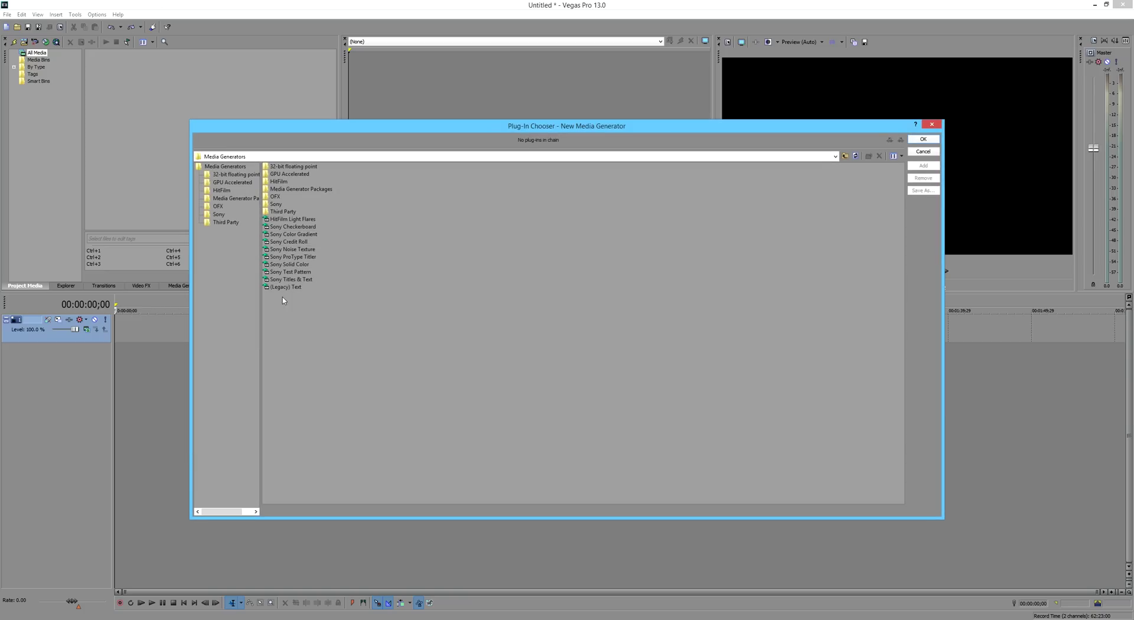
{"action": "left_click", "coordinate": [293, 258]}
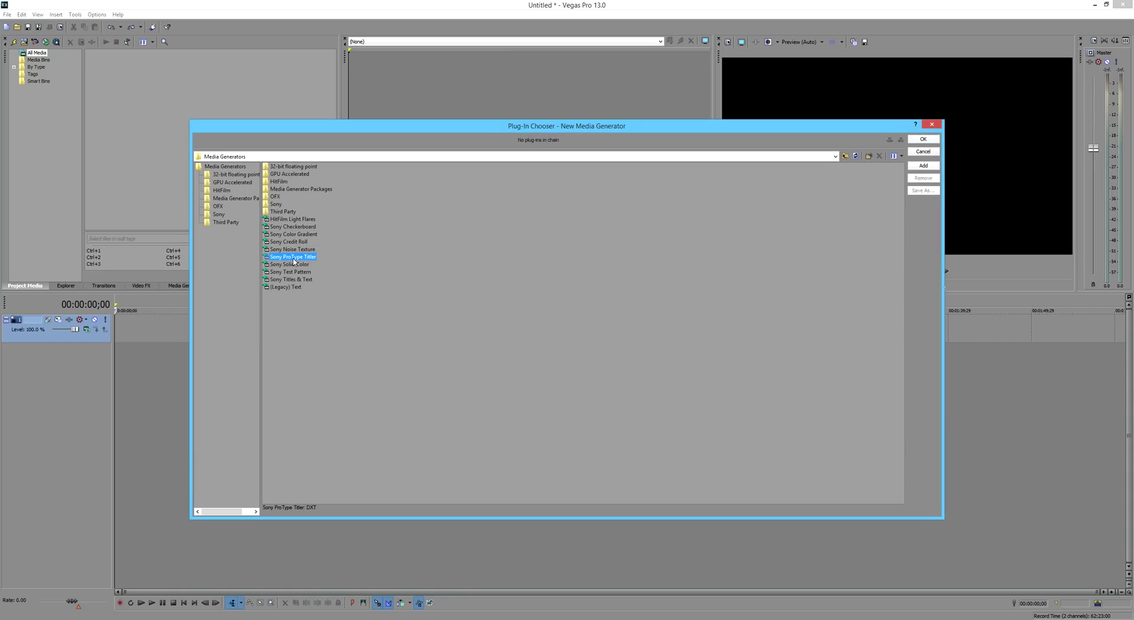
{"action": "double_click", "coordinate": [293, 258]}
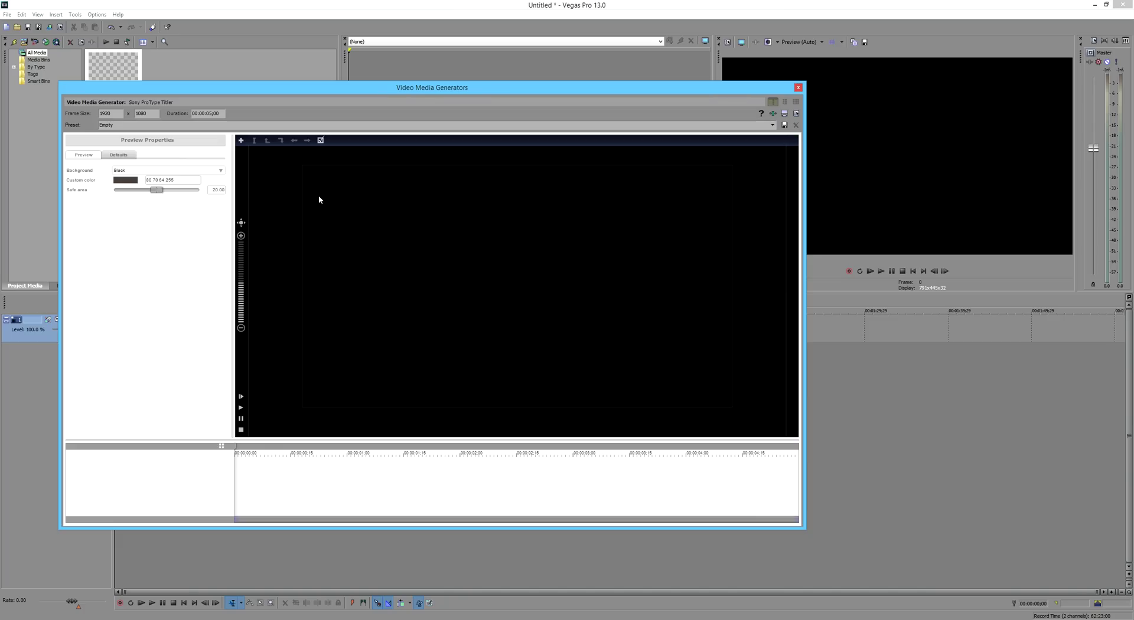
Add a text block reading 'This took me way too long to figure out' / 'I'm so glad someone made a video', and select all of it.
{"action": "double_click", "coordinate": [378, 268]}
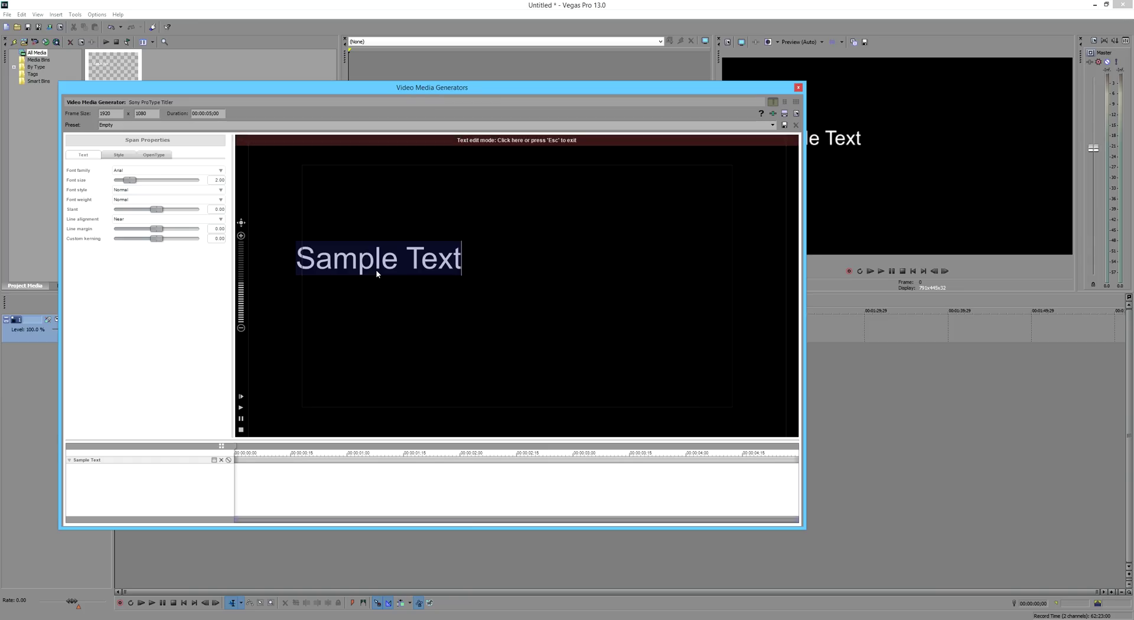
{"action": "type", "text": "This took"}
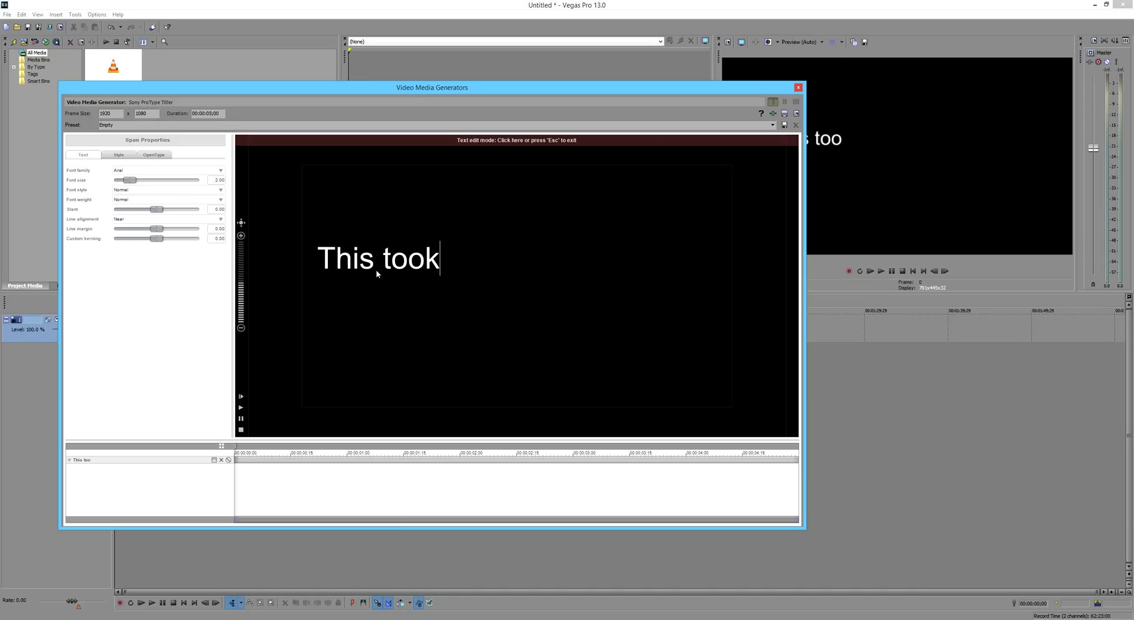
{"action": "type", "text": " me way too long "}
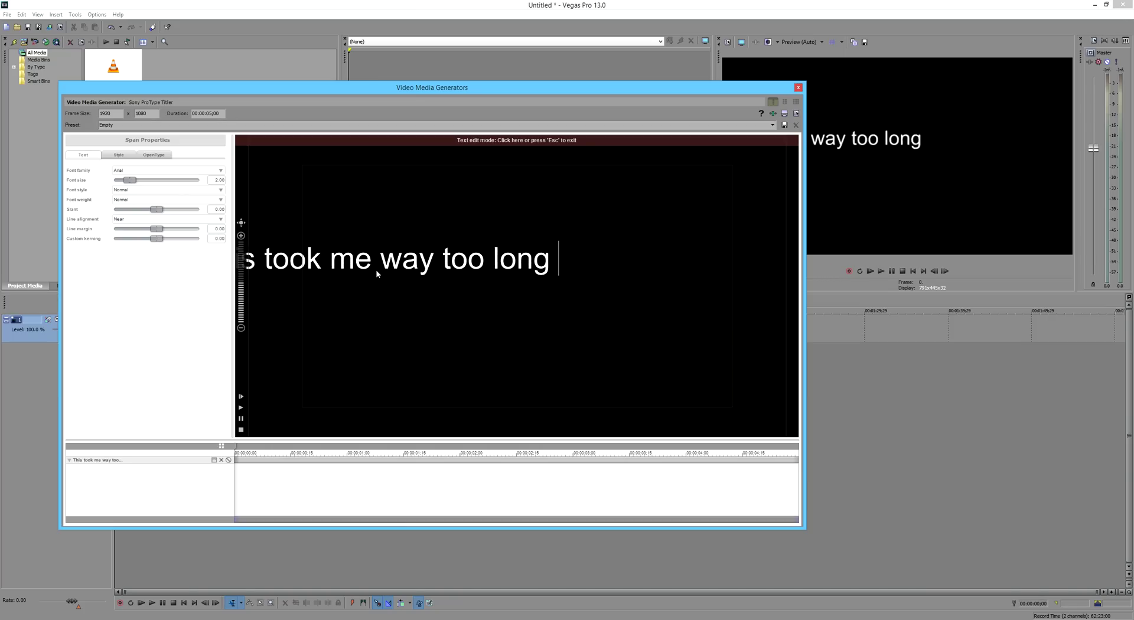
{"action": "type", "text": "to figure out "}
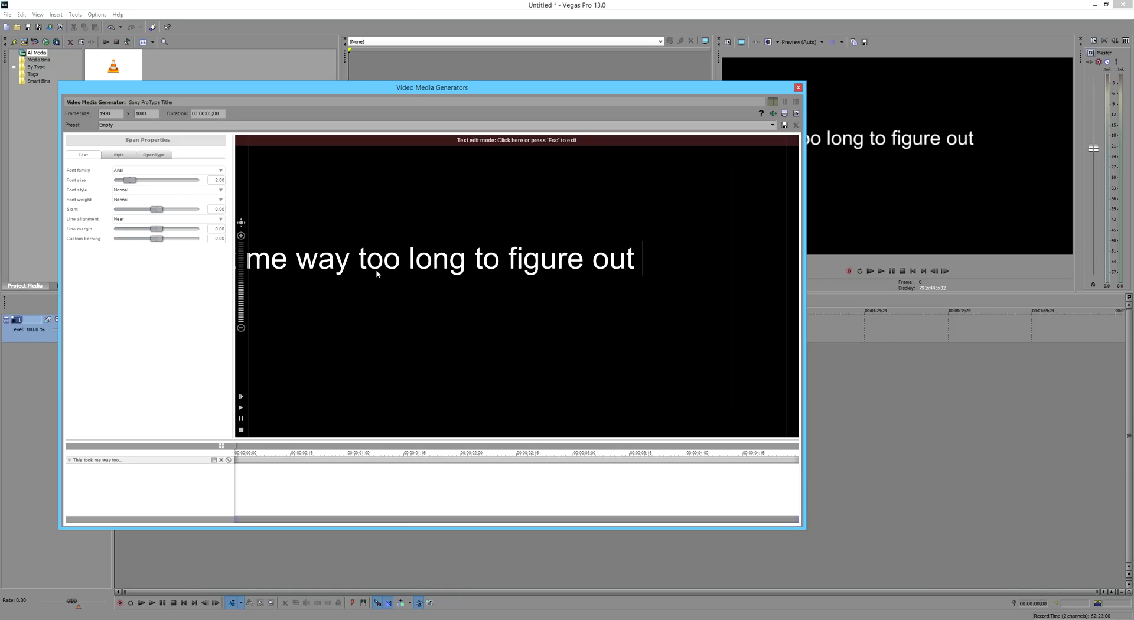
{"action": "type", "text": "I'm so "}
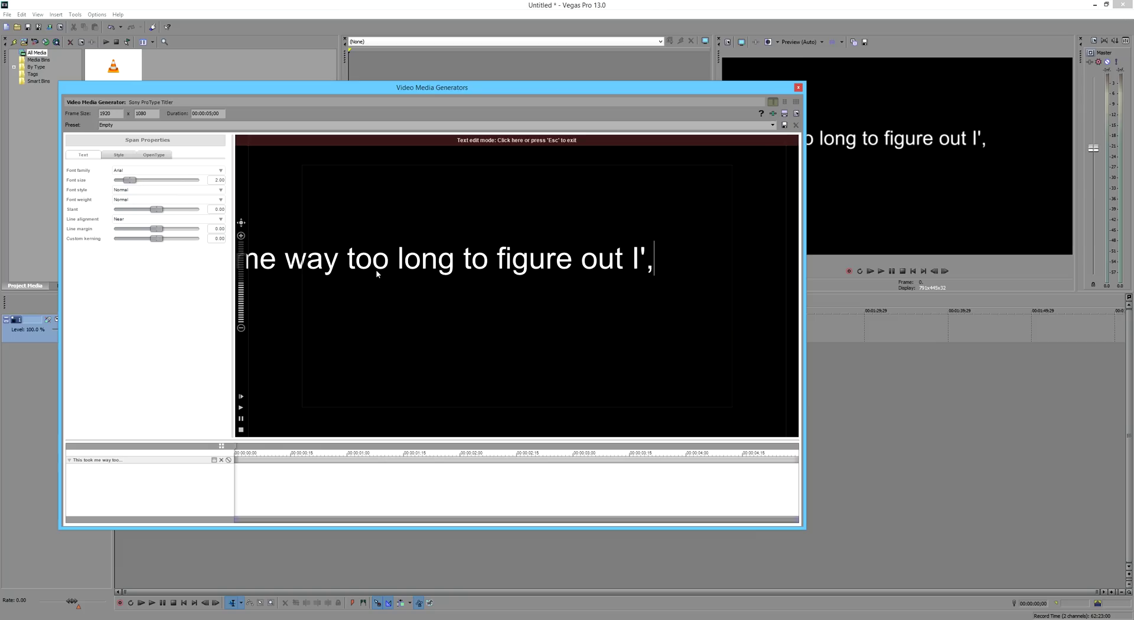
{"action": "type", "text": "glad"}
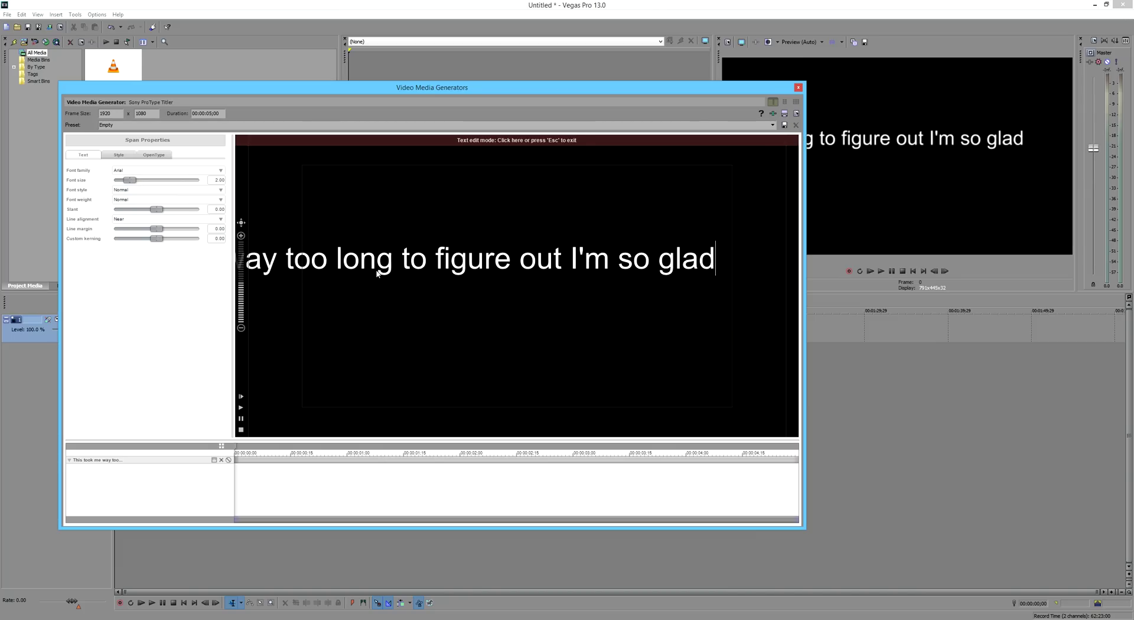
{"action": "key", "text": "BackSpace"}
{"action": "key", "text": "BackSpace"}
{"action": "key", "text": "BackSpace"}
{"action": "key", "text": "BackSpace"}
{"action": "key", "text": "BackSpace"}
{"action": "key", "text": "BackSpace"}
{"action": "key", "text": "BackSpace"}
{"action": "key", "text": "BackSpace"}
{"action": "key", "text": "BackSpace"}
{"action": "key", "text": "BackSpace"}
{"action": "key", "text": "BackSpace"}
{"action": "key", "text": "BackSpace"}
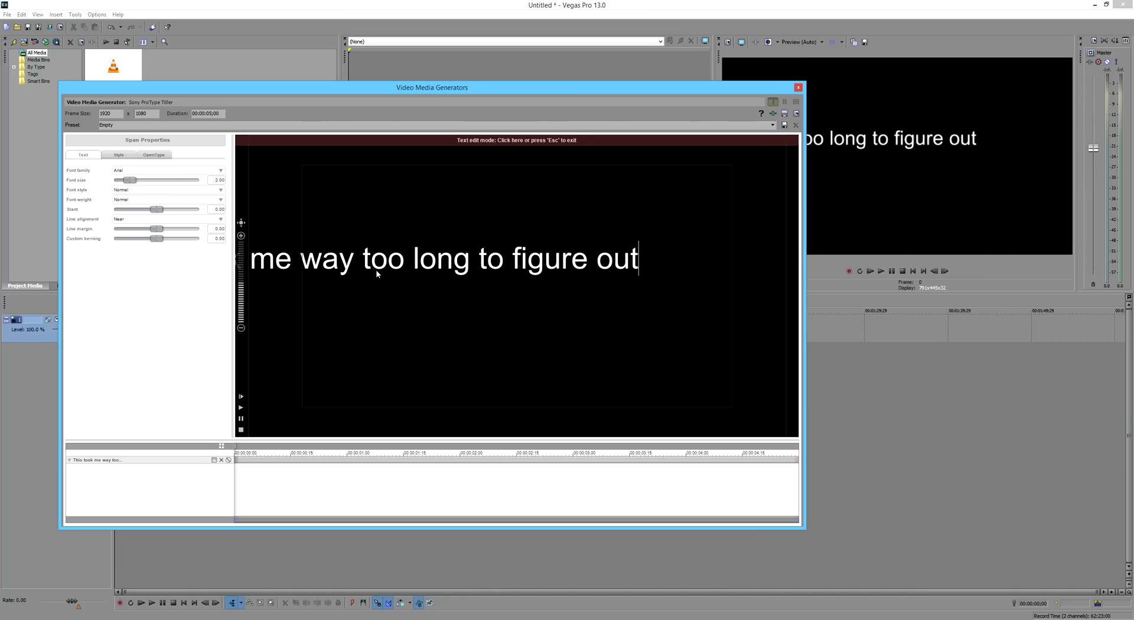
{"action": "key", "text": "Return"}
{"action": "type", "text": "I'"}
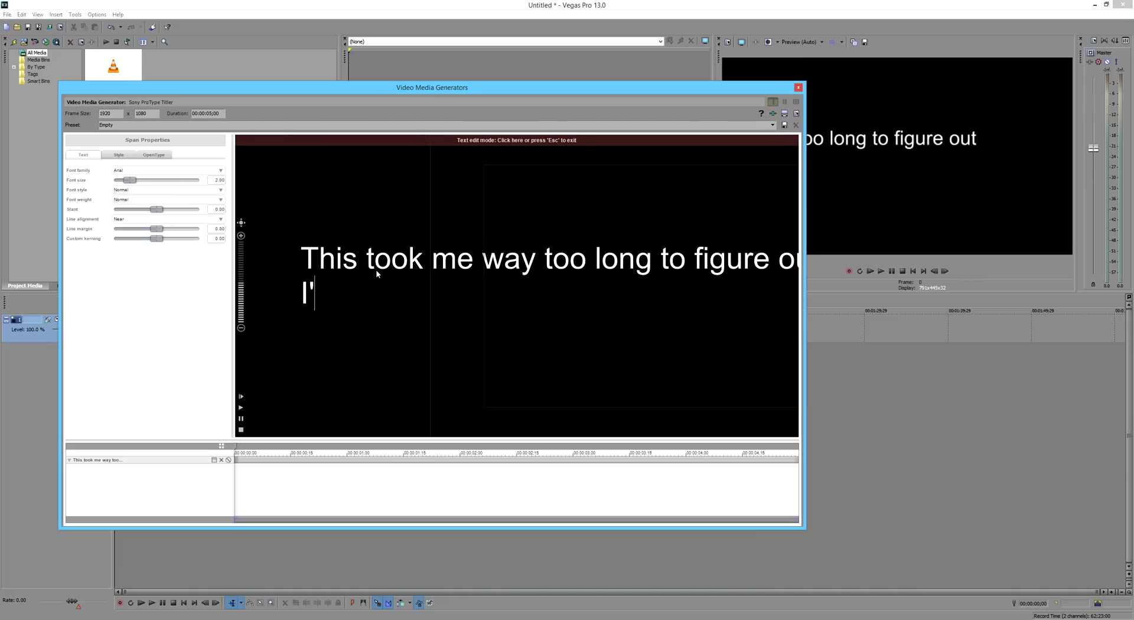
{"action": "type", "text": "m so glad "}
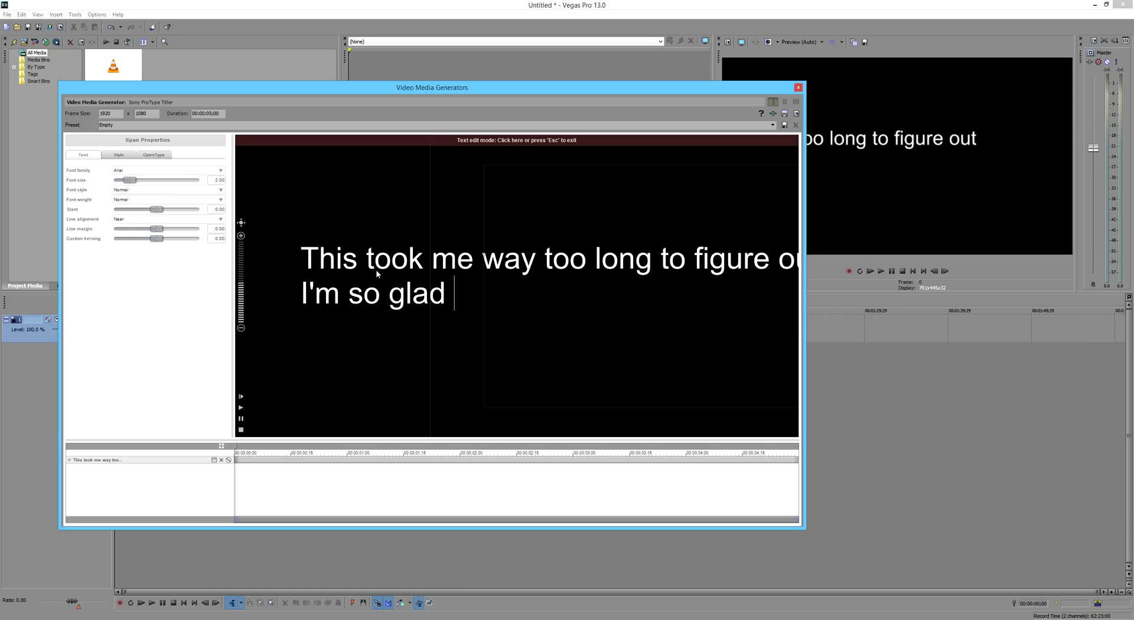
{"action": "type", "text": "someone made a v"}
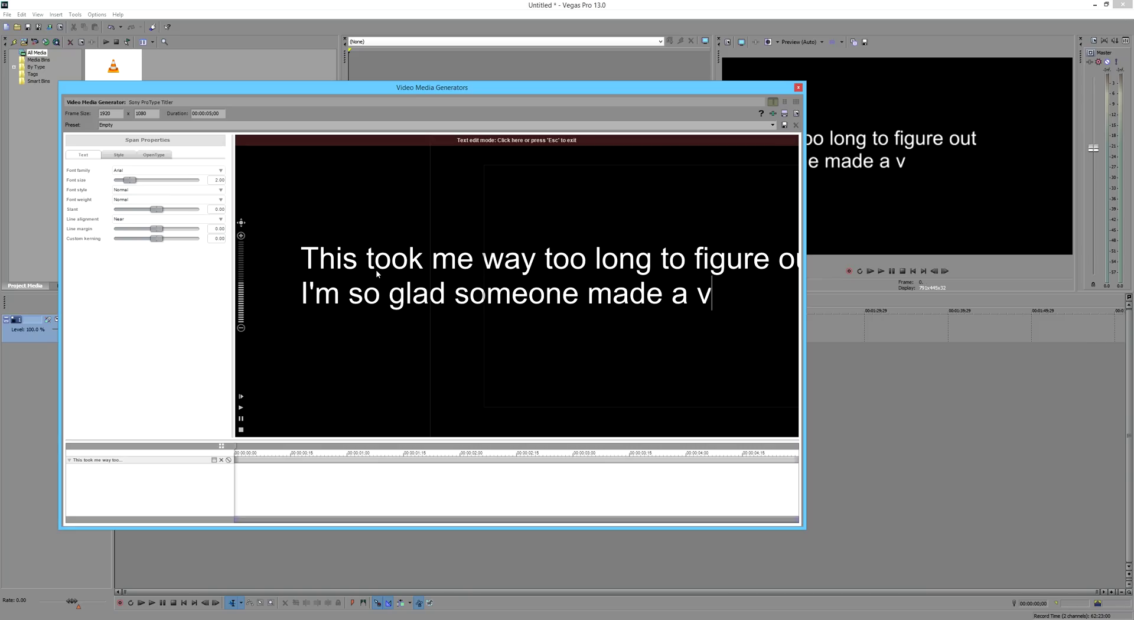
{"action": "type", "text": "ideo"}
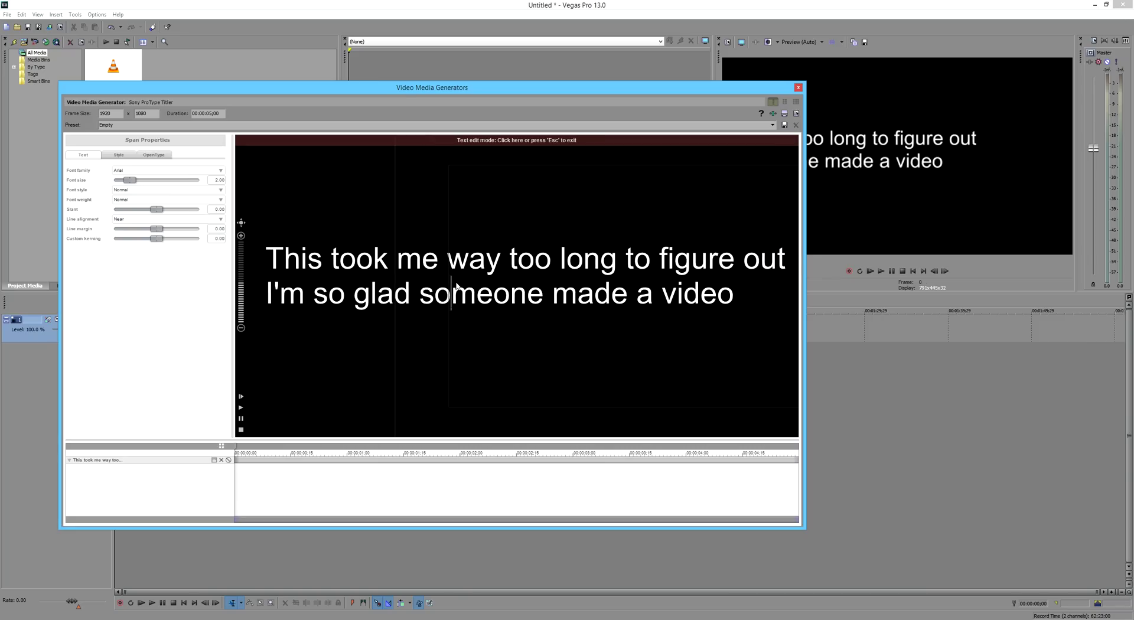
{"action": "key", "text": "ctrl+a"}
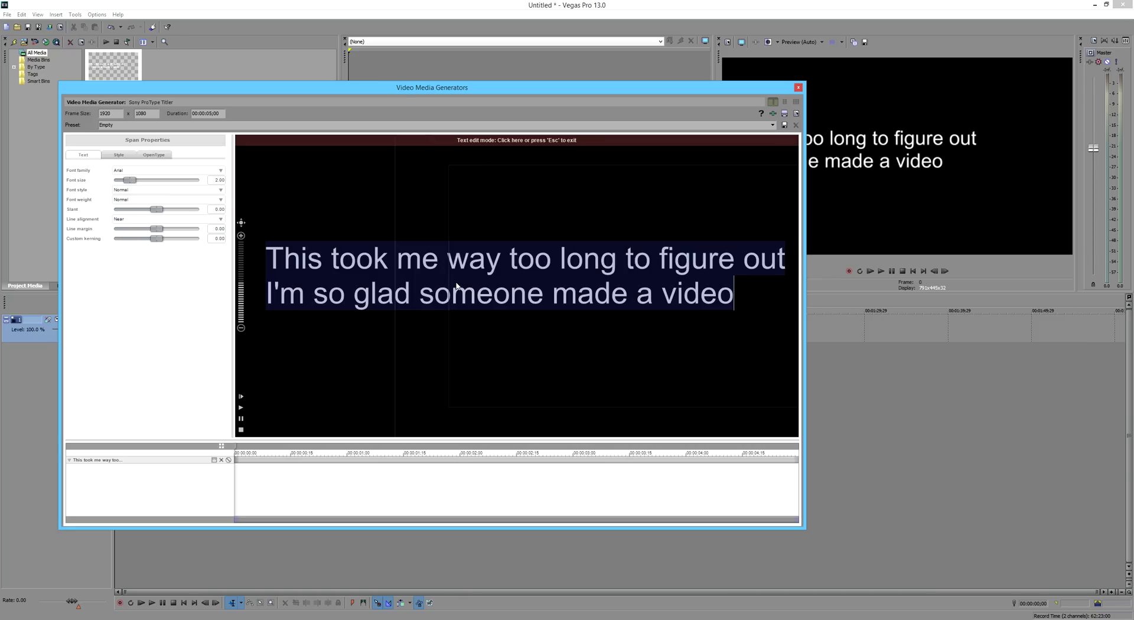
Shrink the title's font size to 1.64.
{"action": "left_click", "coordinate": [125, 156]}
{"action": "left_click", "coordinate": [92, 156]}
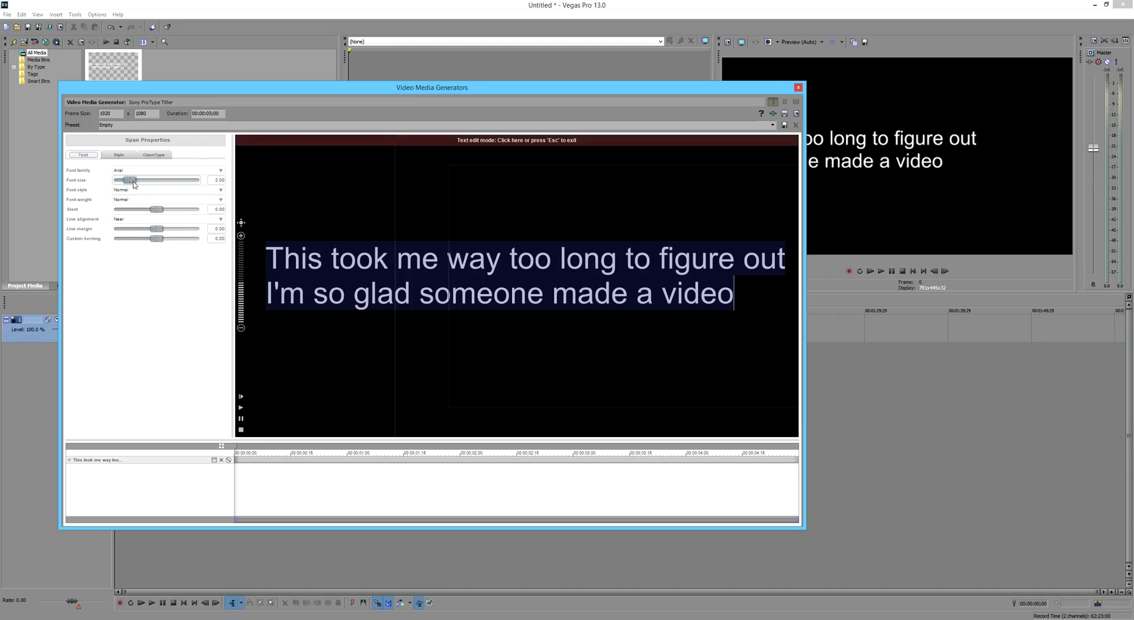
{"action": "left_click_drag", "start_coordinate": [134, 182], "coordinate": [130, 184]}
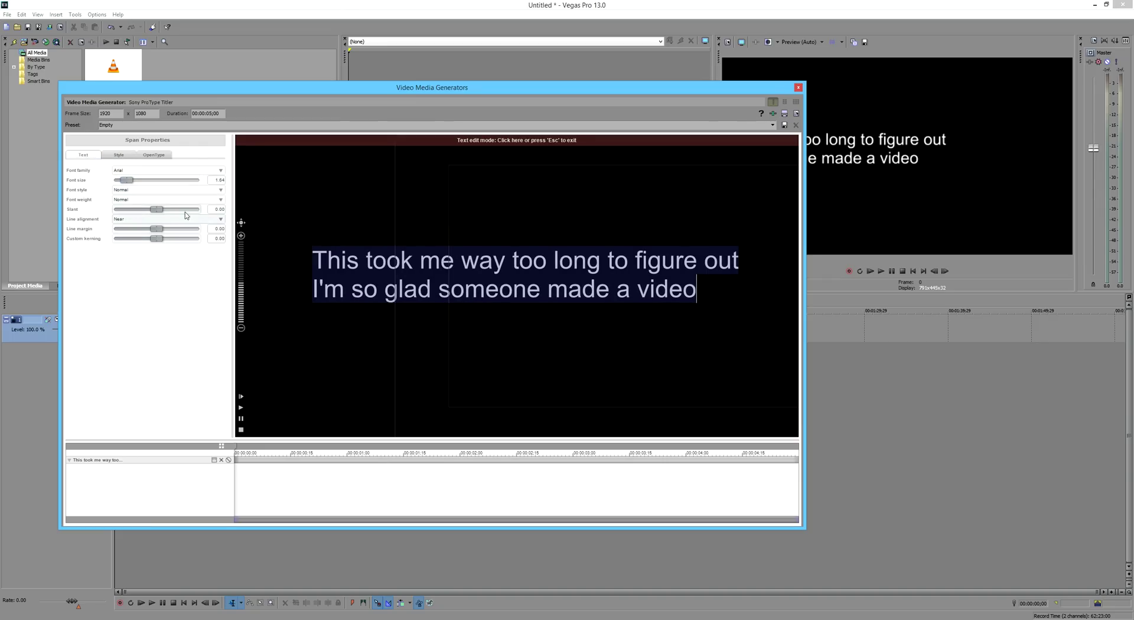
Centre-align both title lines and move the text block to the frame centre.
{"action": "scroll", "coordinate": [371, 335], "scroll_direction": "down", "scroll_amount": 5}
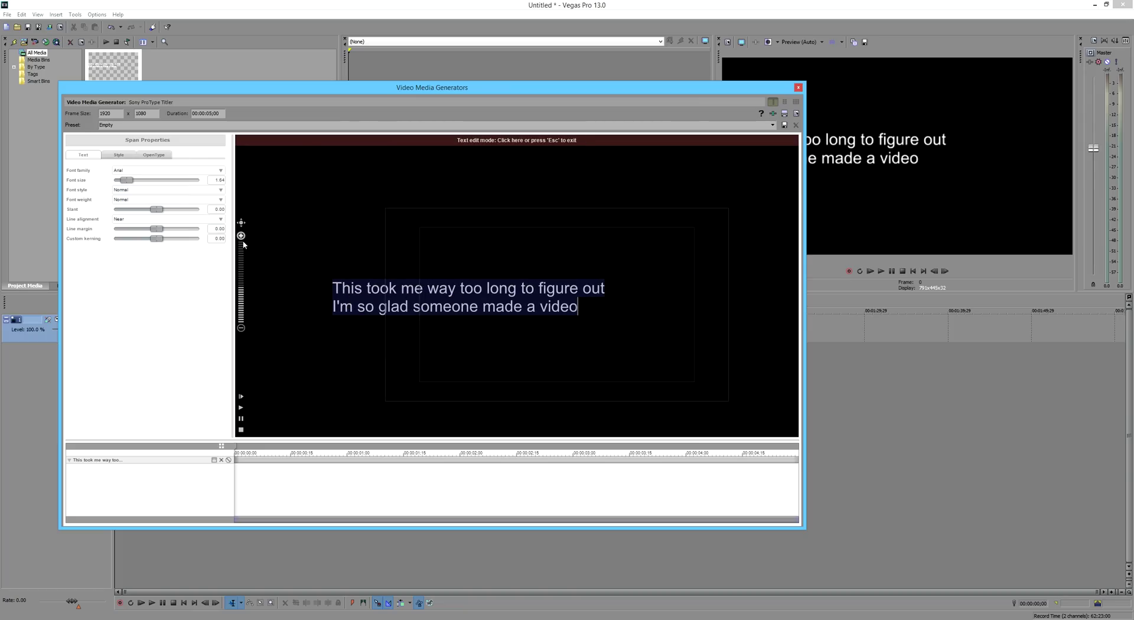
{"action": "left_click", "coordinate": [175, 221]}
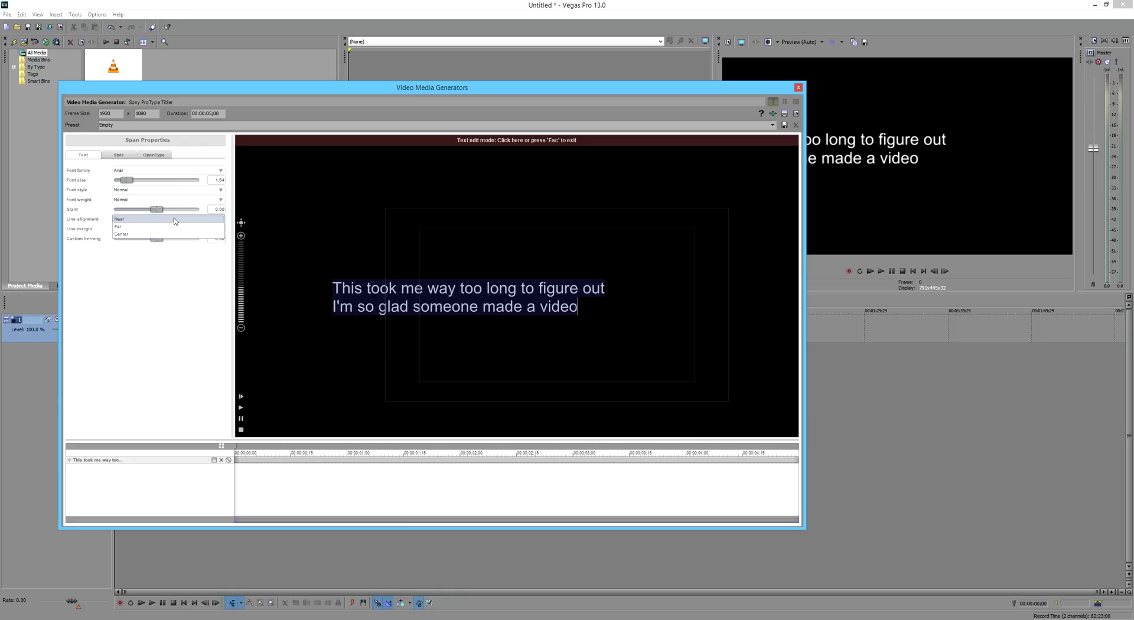
{"action": "left_click", "coordinate": [168, 234]}
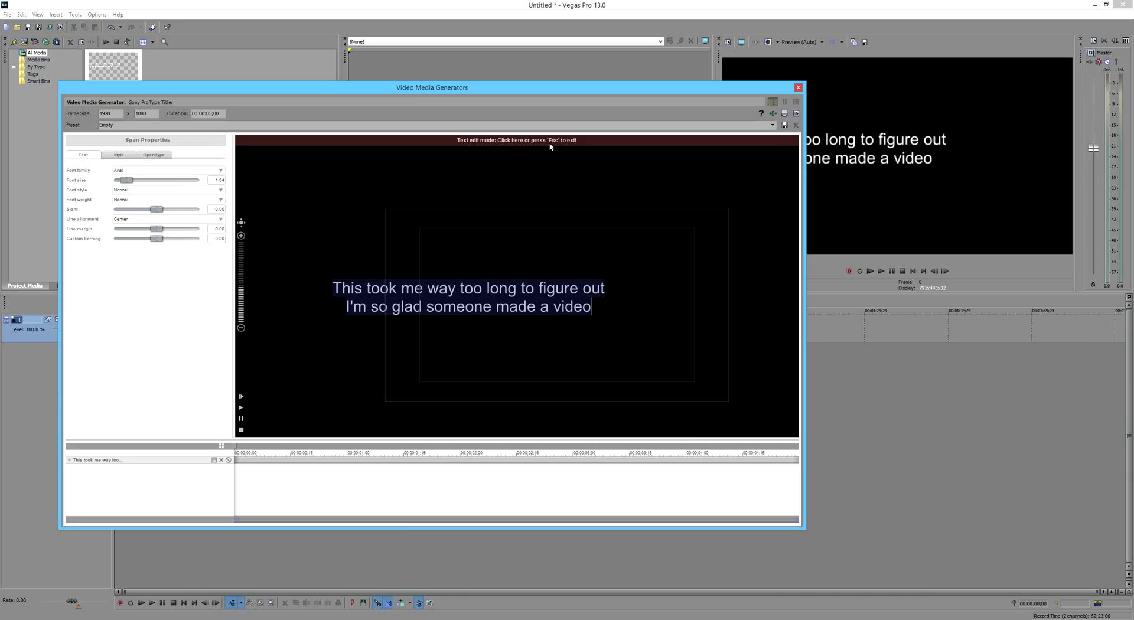
{"action": "key", "text": "Escape"}
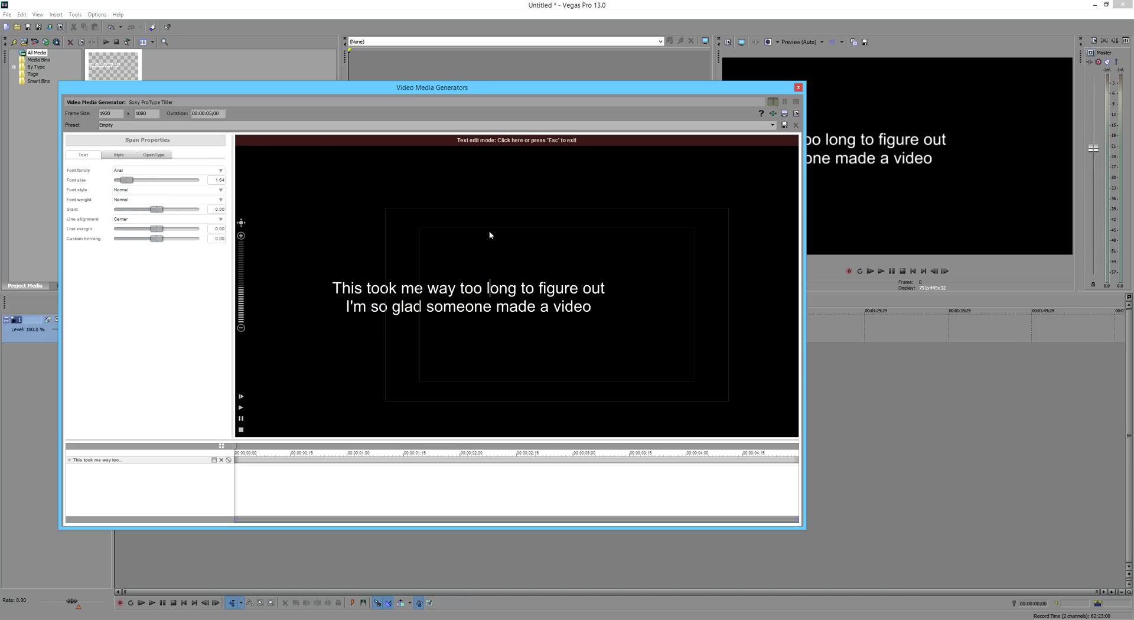
{"action": "left_click_drag", "start_coordinate": [448, 291], "coordinate": [532, 296]}
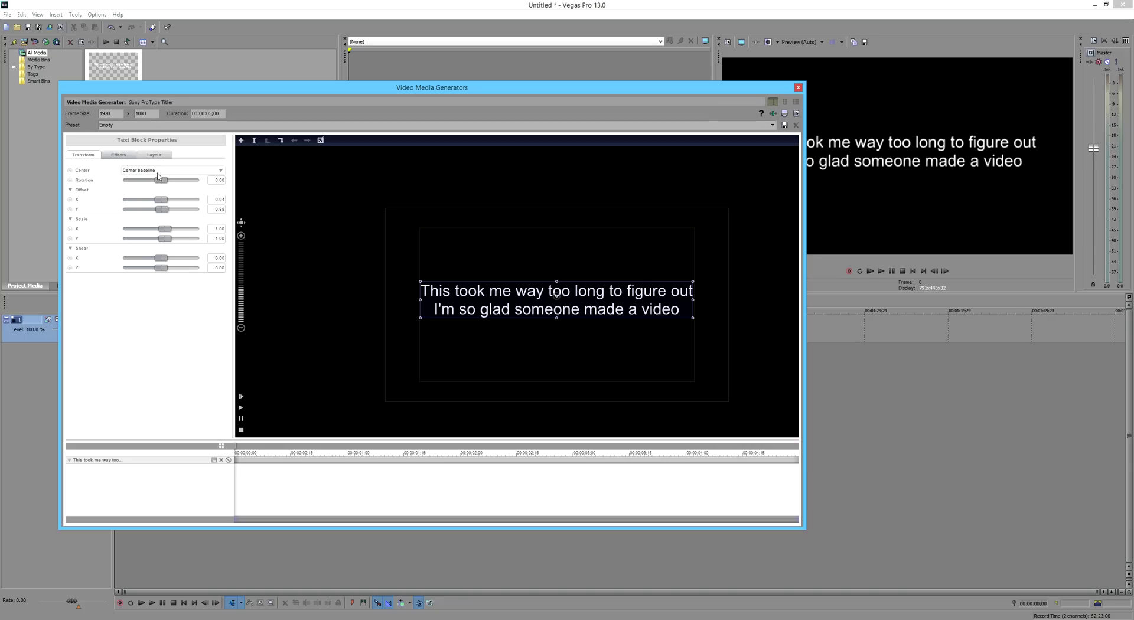
In Layout settings, enable Selection animation with Character selection type and Fade selection on.
{"action": "left_click", "coordinate": [124, 159]}
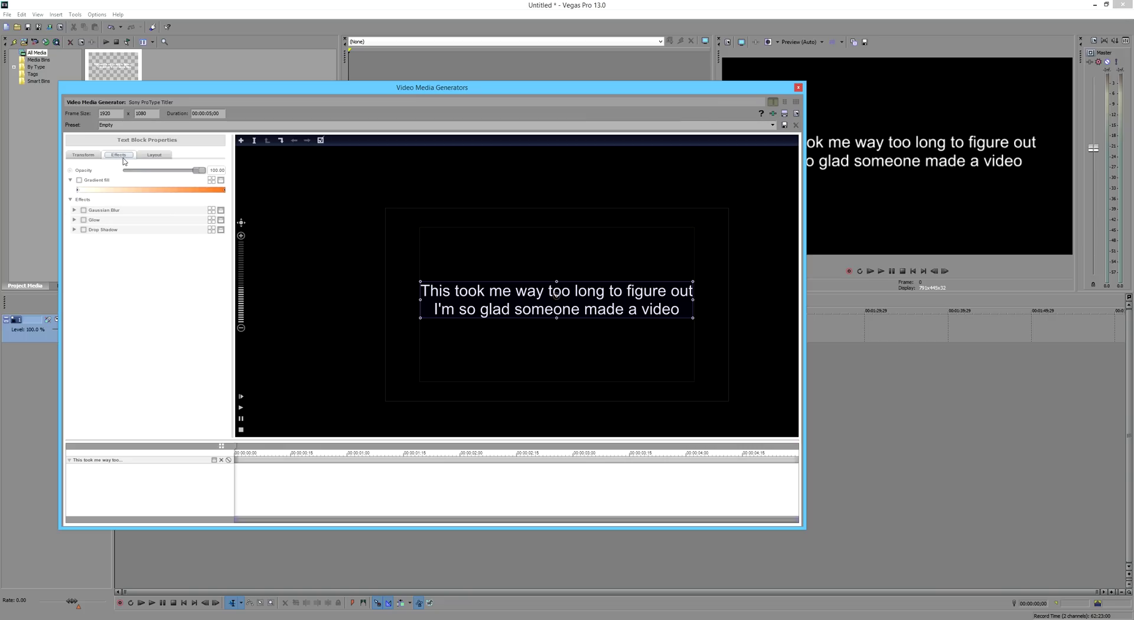
{"action": "left_click", "coordinate": [154, 156]}
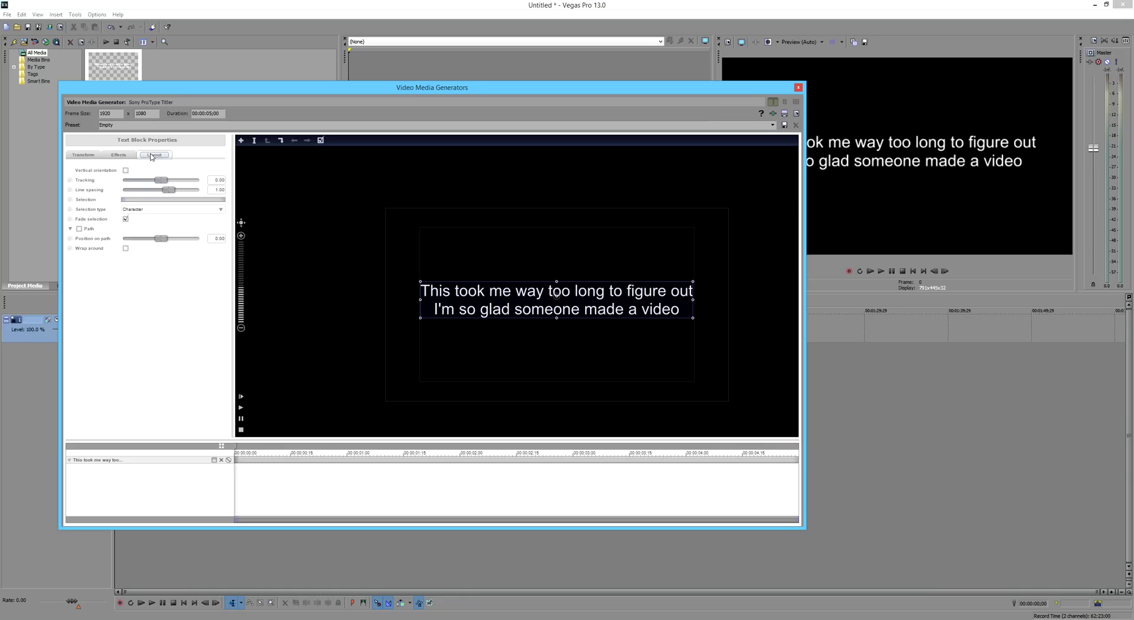
{"action": "left_click", "coordinate": [70, 201]}
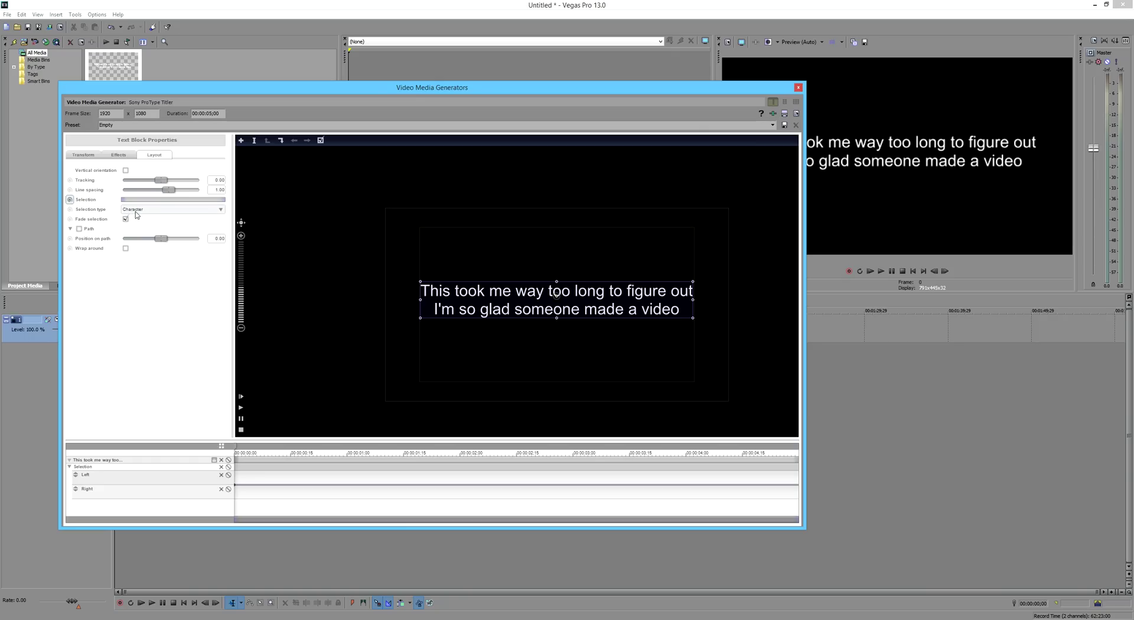
{"action": "left_click", "coordinate": [151, 211]}
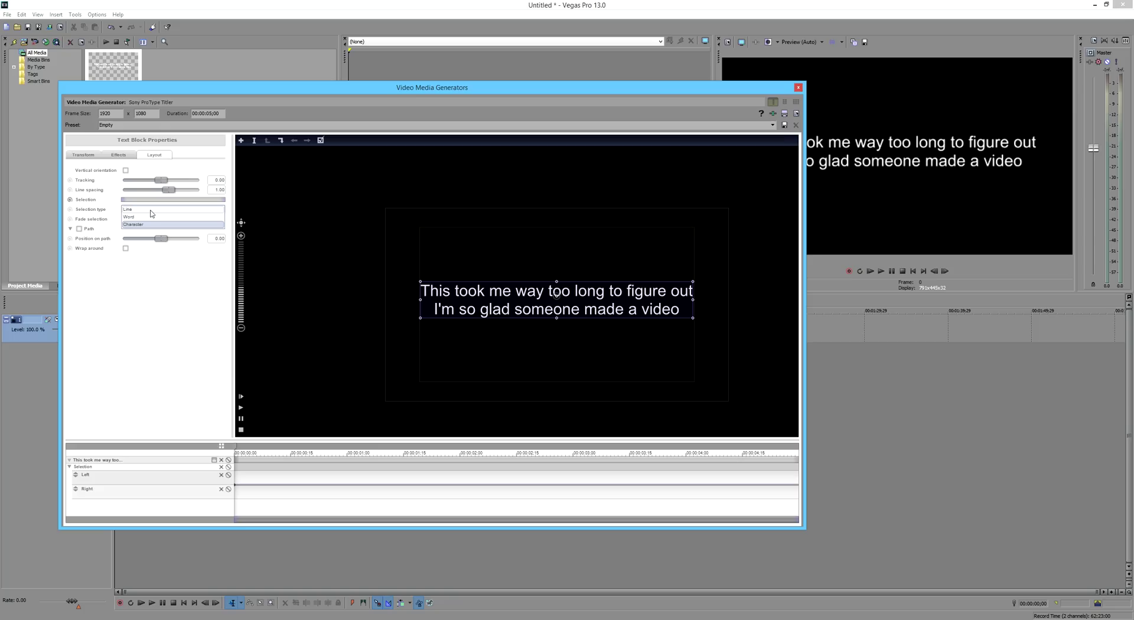
{"action": "left_click", "coordinate": [151, 210]}
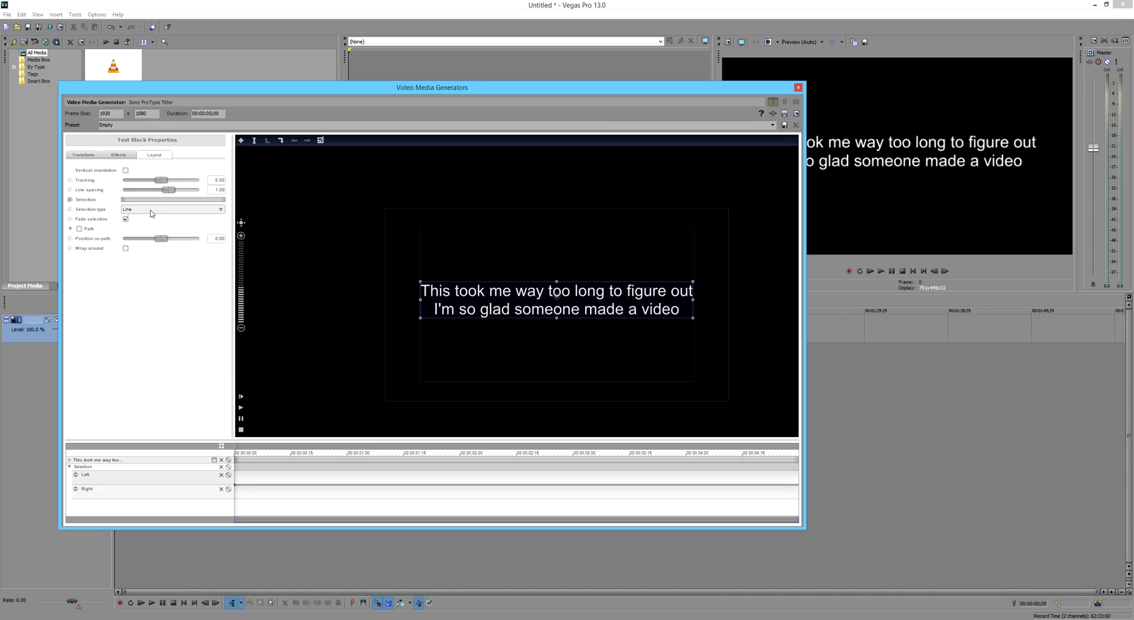
{"action": "left_click", "coordinate": [151, 210]}
{"action": "left_click", "coordinate": [144, 217]}
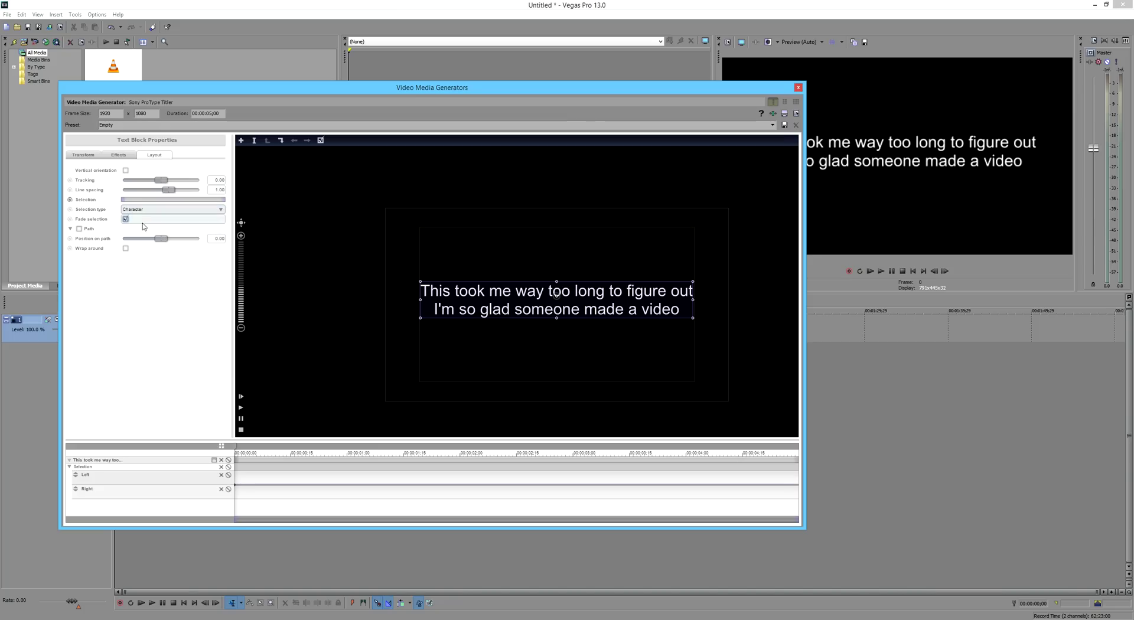
{"action": "left_click", "coordinate": [125, 219]}
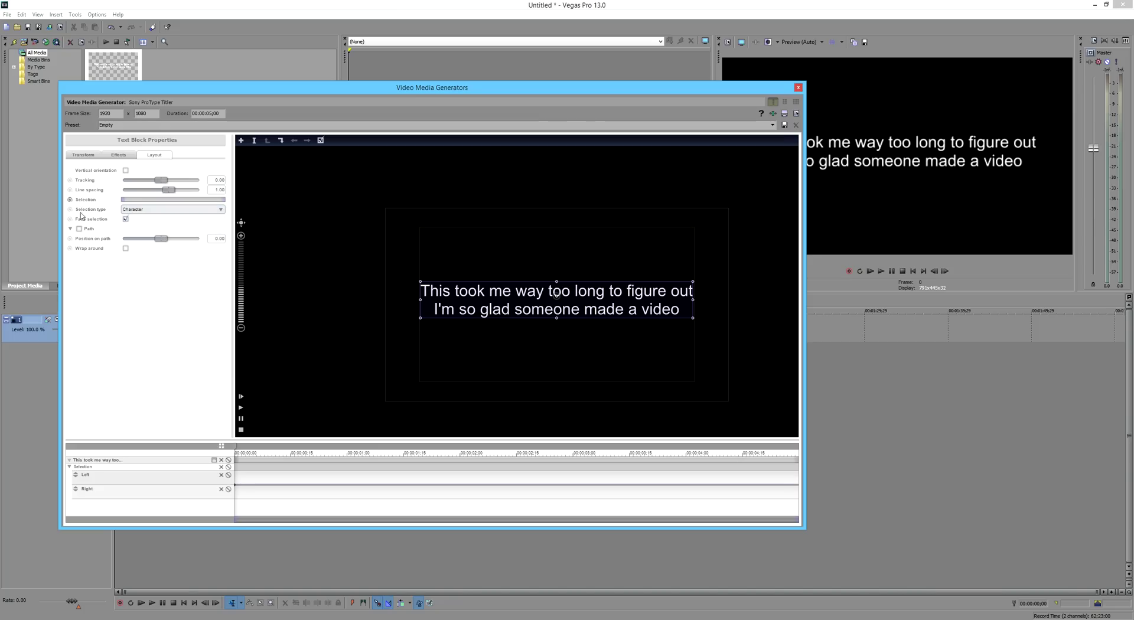
Switch off Fade selection and move the titler playhead slightly into the clip.
{"action": "left_click", "coordinate": [124, 222]}
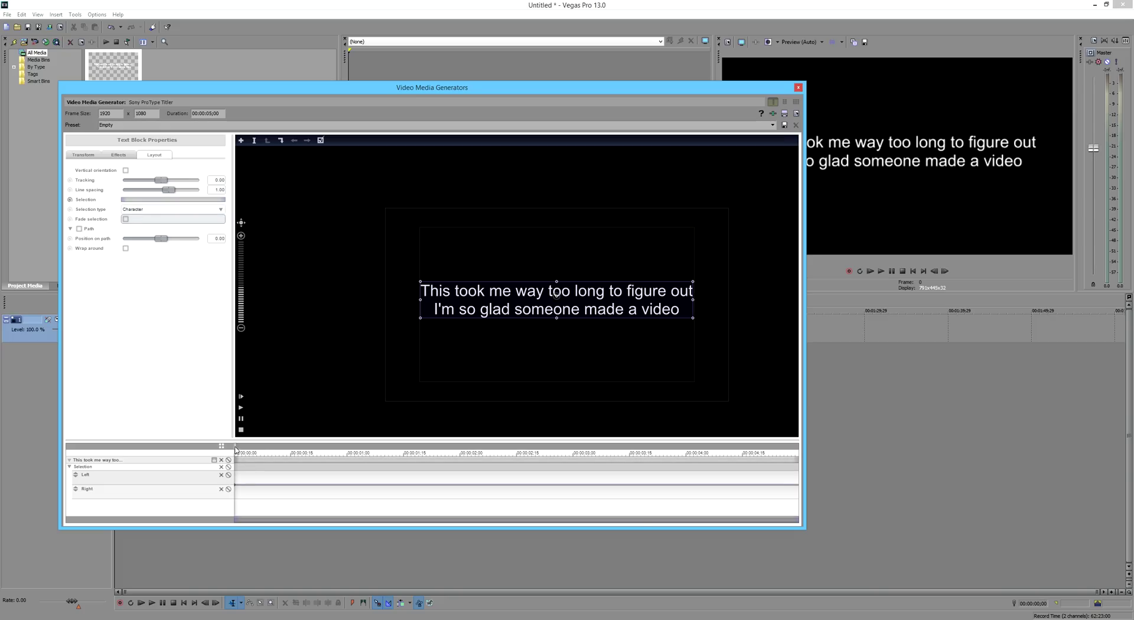
{"action": "left_click_drag", "start_coordinate": [235, 450], "coordinate": [271, 451]}
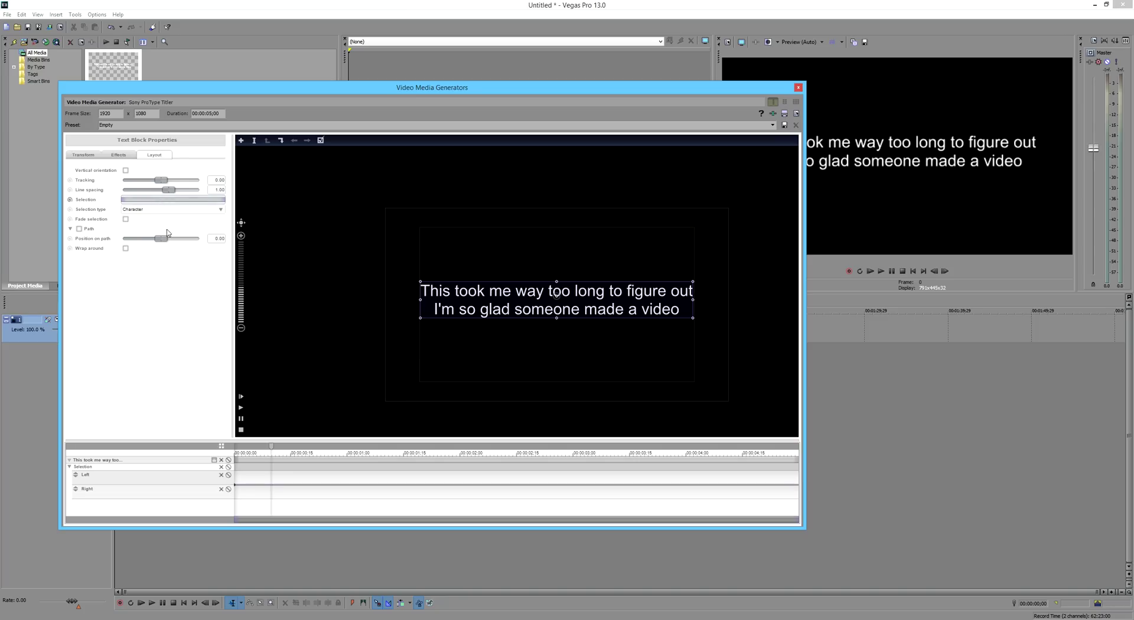
At frame 0, shrink the Selection range so no title text shows, then move the playhead later in the clip.
{"action": "left_click_drag", "start_coordinate": [272, 447], "coordinate": [235, 449]}
{"action": "left_click_drag", "start_coordinate": [224, 203], "coordinate": [110, 211]}
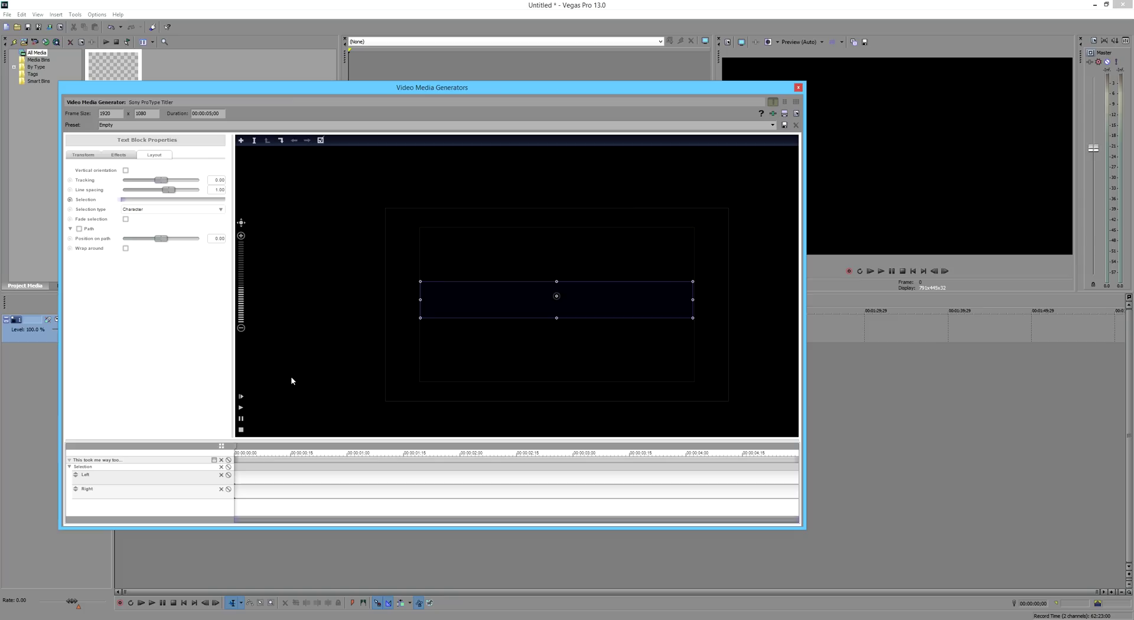
{"action": "left_click_drag", "start_coordinate": [237, 450], "coordinate": [240, 450]}
{"action": "left_click_drag", "start_coordinate": [239, 448], "coordinate": [800, 462]}
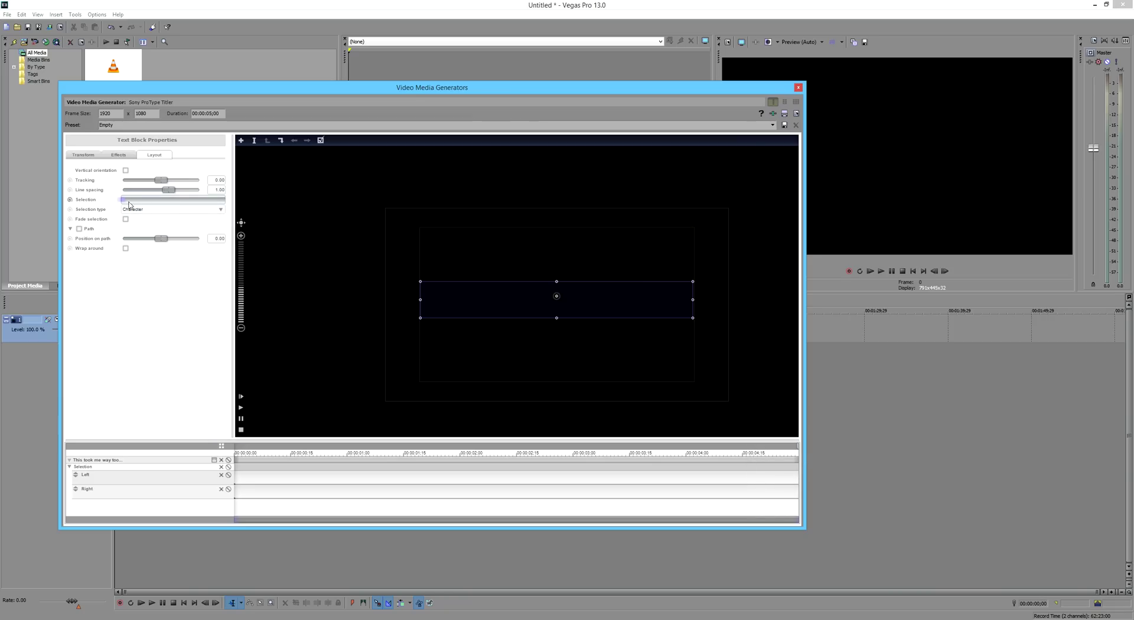
Extend the Selection to reveal the full title at this keyframe, then scrub back to check the typewriter reveal.
{"action": "left_click_drag", "start_coordinate": [123, 202], "coordinate": [230, 204]}
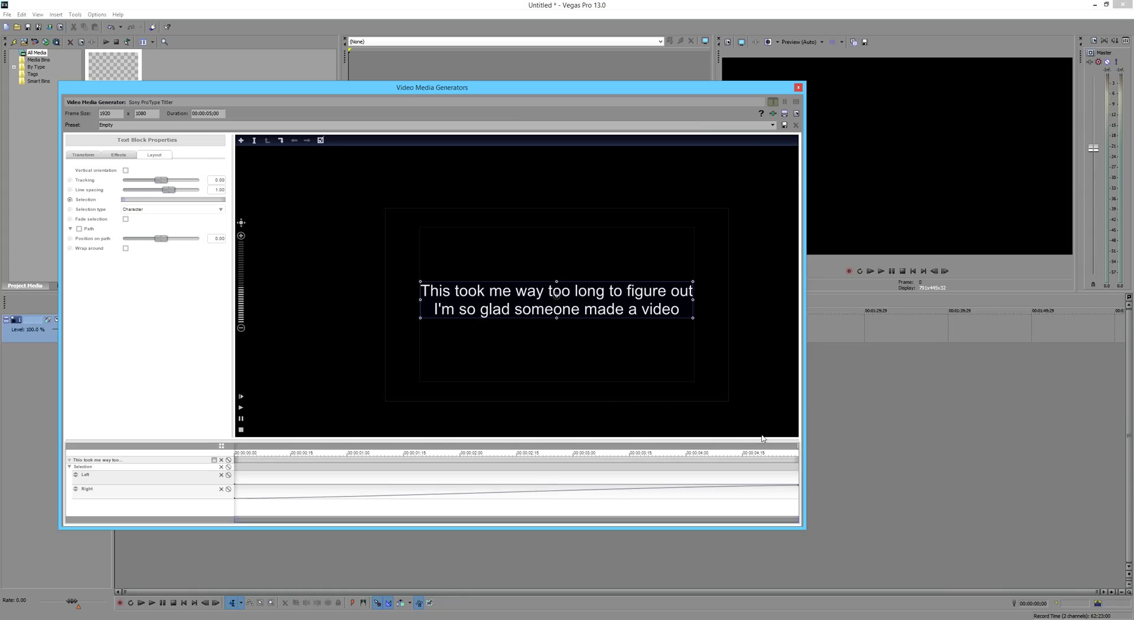
{"action": "left_click_drag", "start_coordinate": [796, 447], "coordinate": [229, 481]}
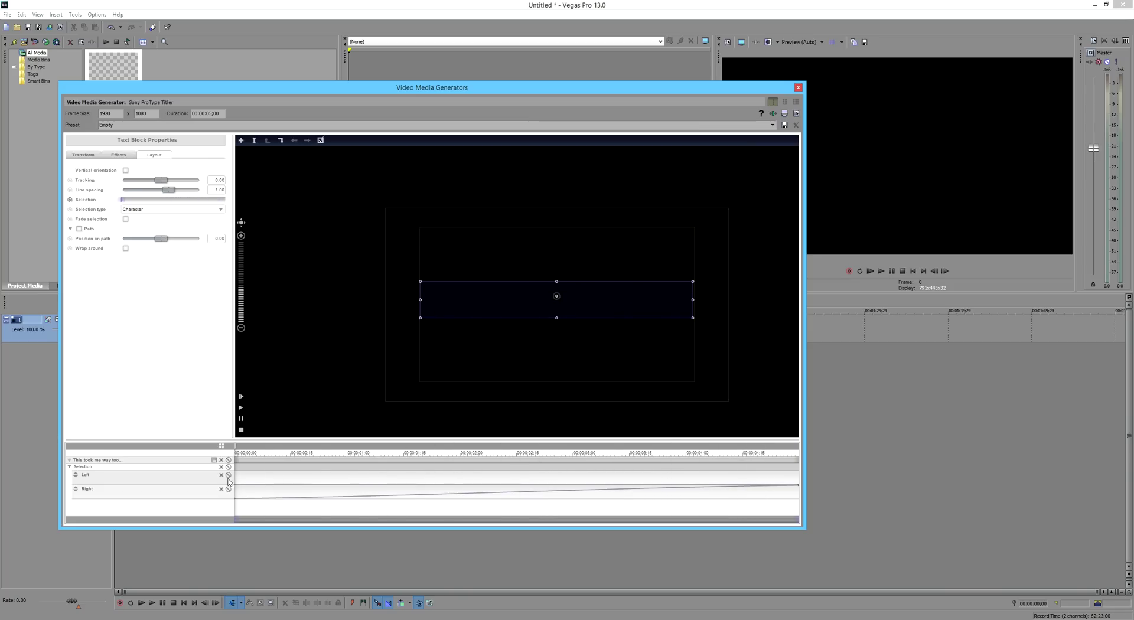
{"action": "left_click", "coordinate": [241, 399]}
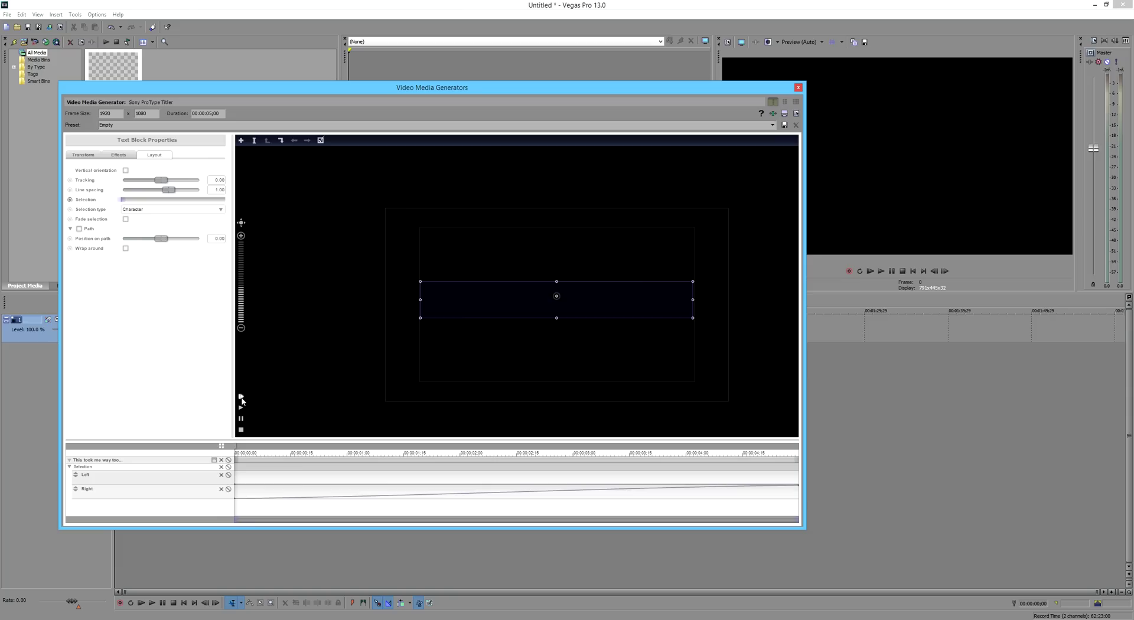